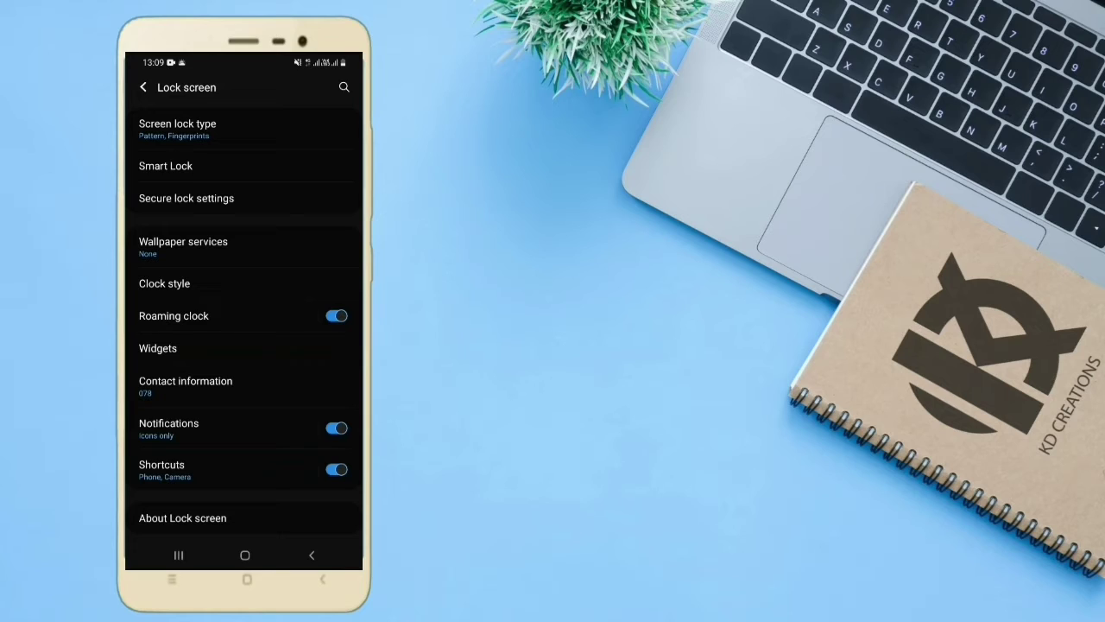
Step: Open the Contact information editor and type a first and last name into its text field
click(186, 386)
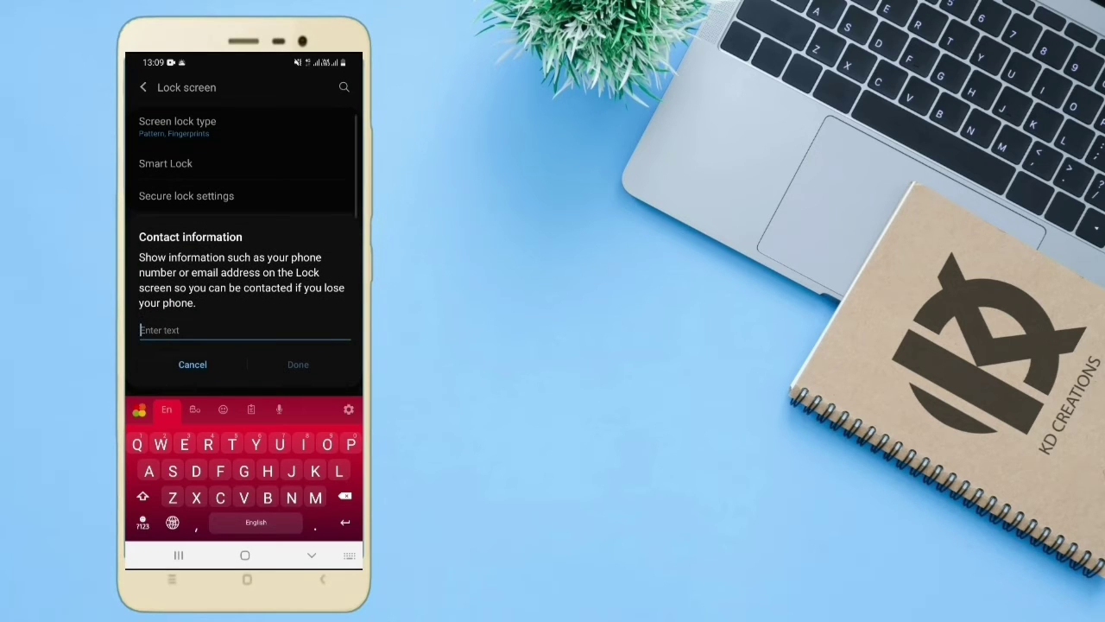
click(159, 330)
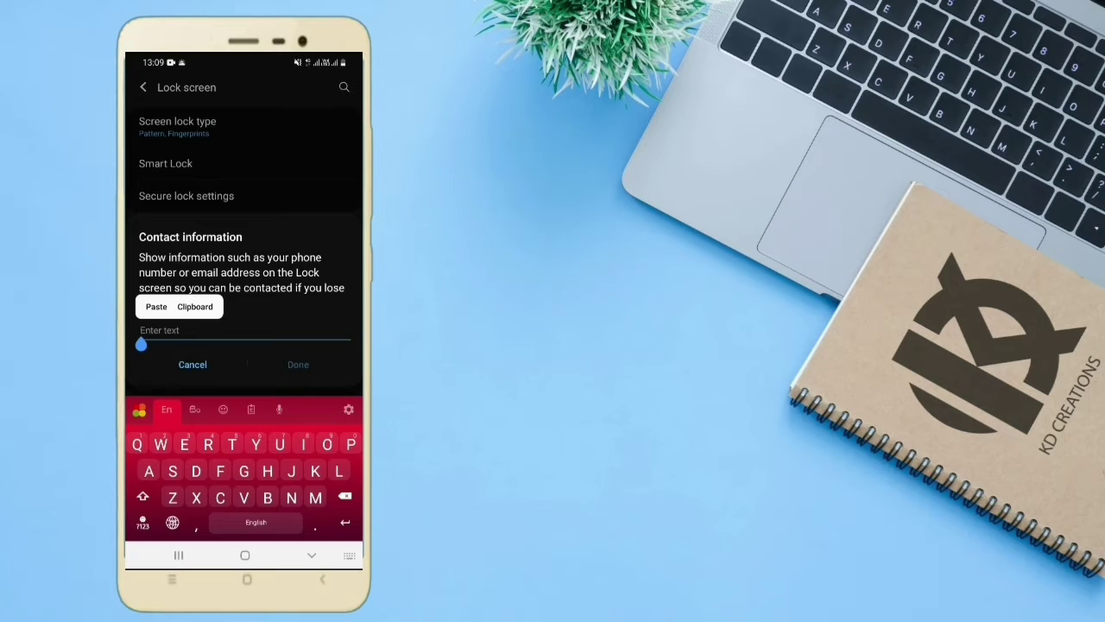
click(143, 522)
click(142, 522)
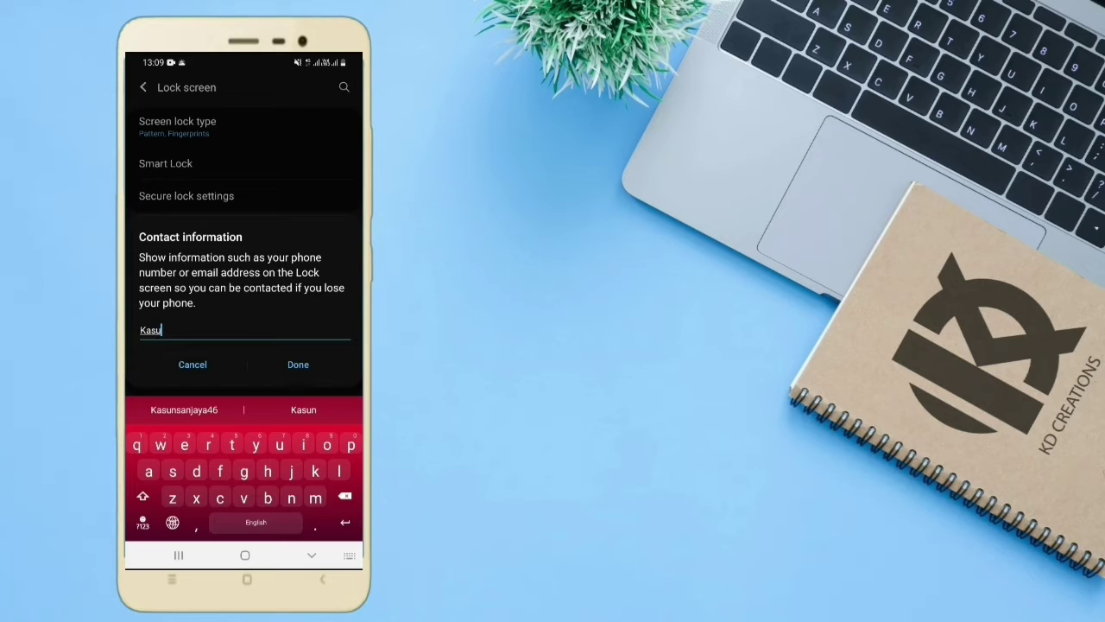
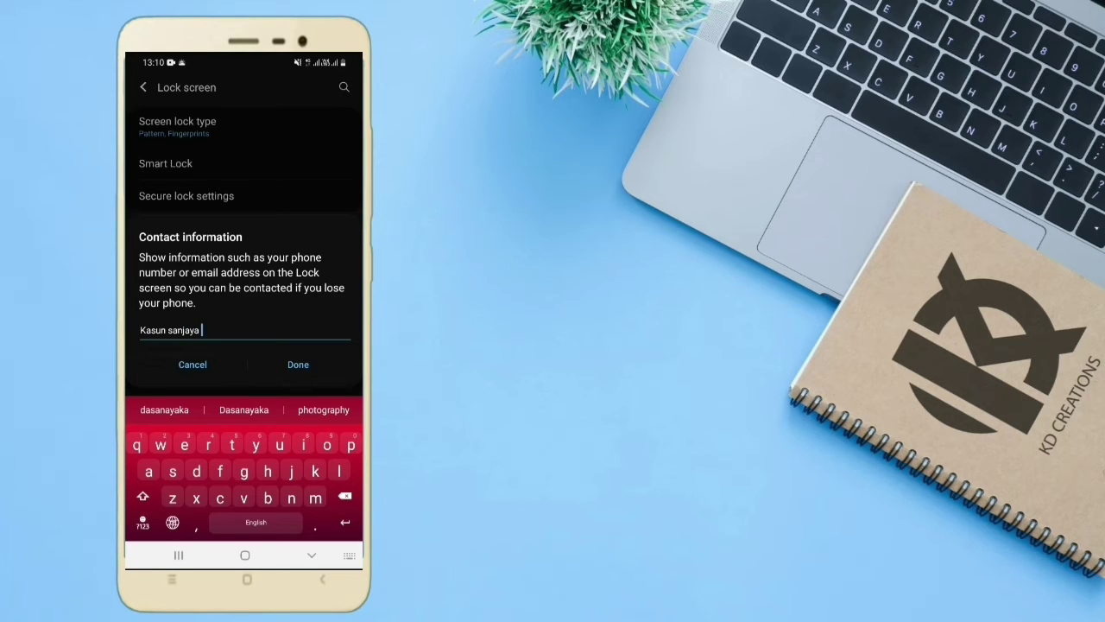
click(312, 555)
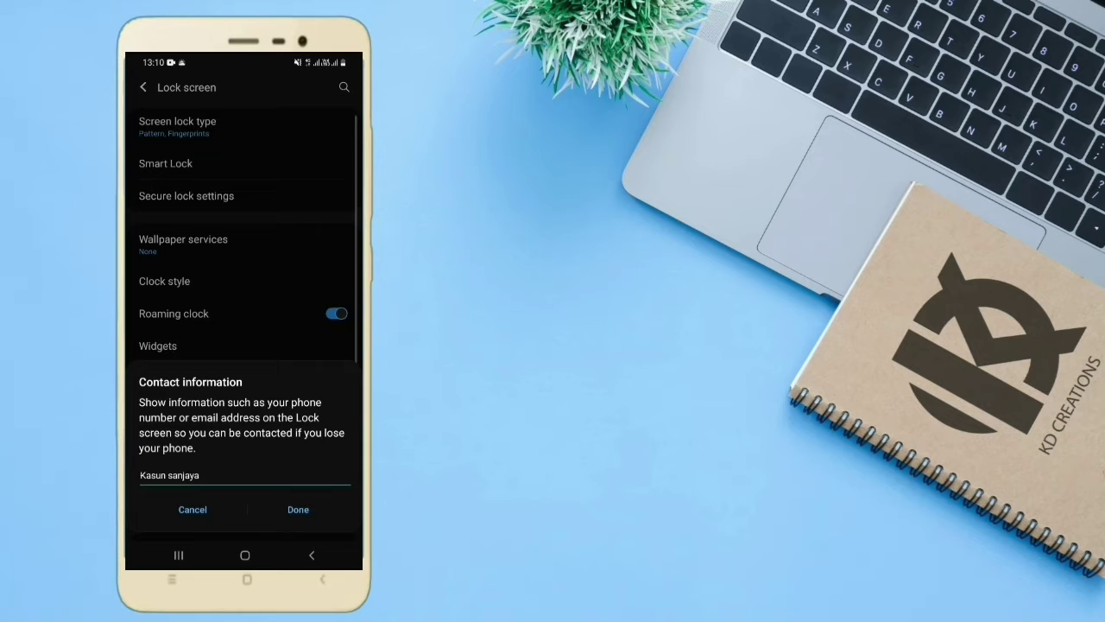
Step: Add the number 078 after the name and save it as the Contact information
click(201, 475)
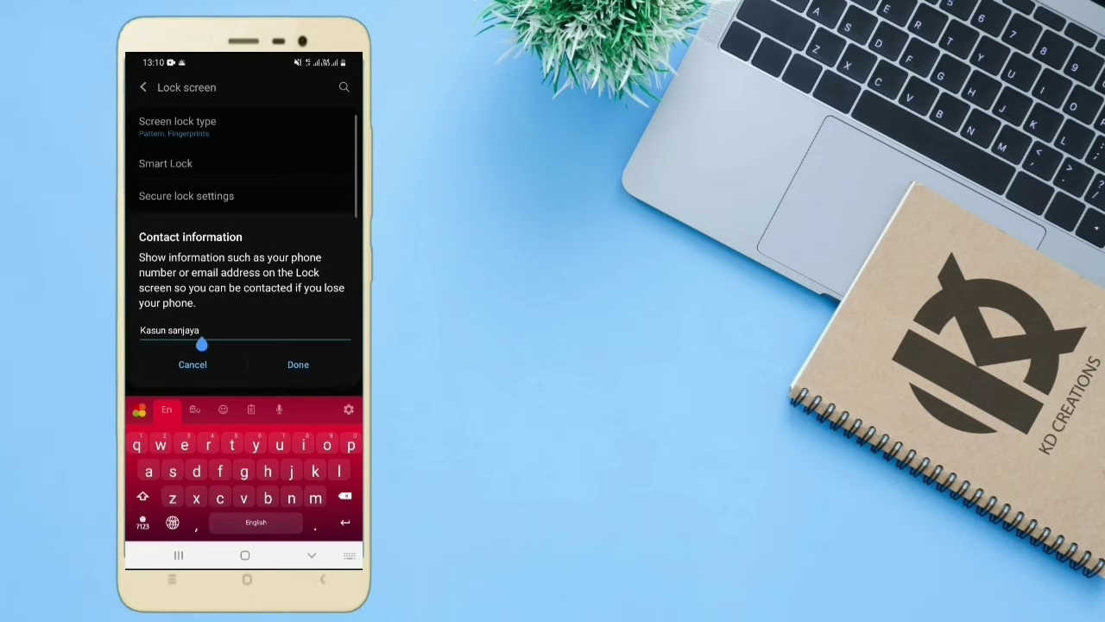
click(312, 556)
click(201, 475)
click(143, 521)
text(0)
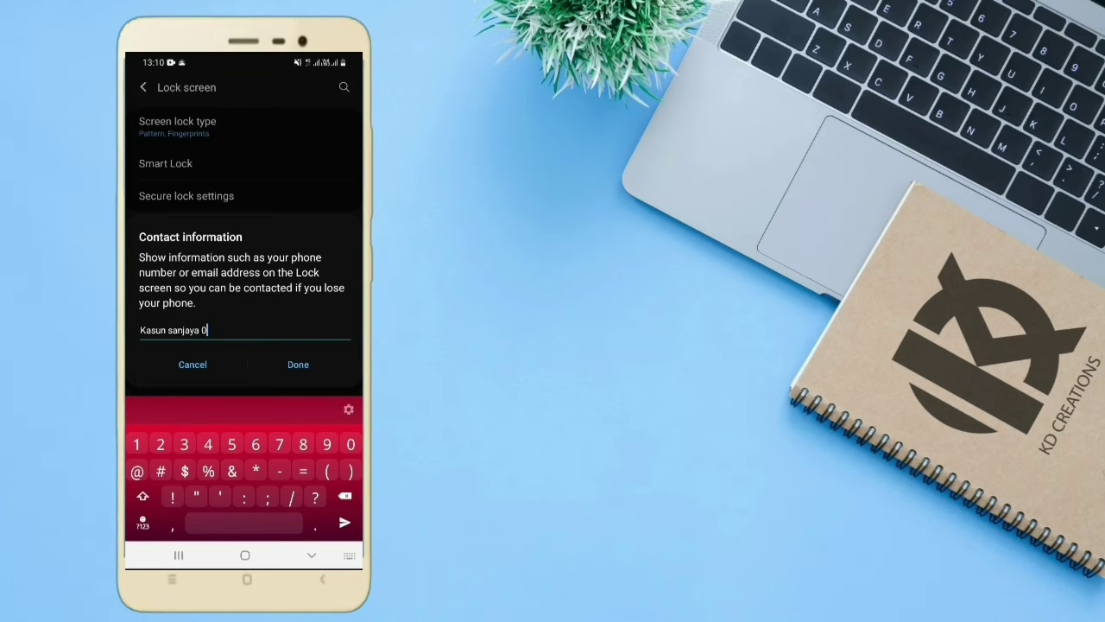
text(78)
click(298, 365)
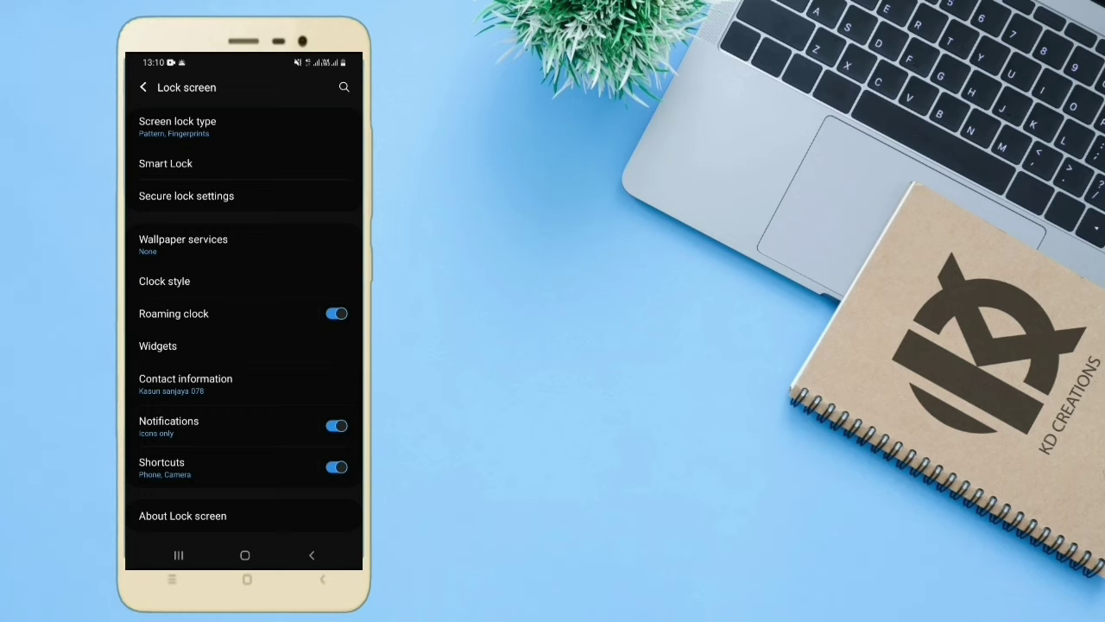
Step: Back out of the lock screen settings and Settings to the home screen
click(311, 555)
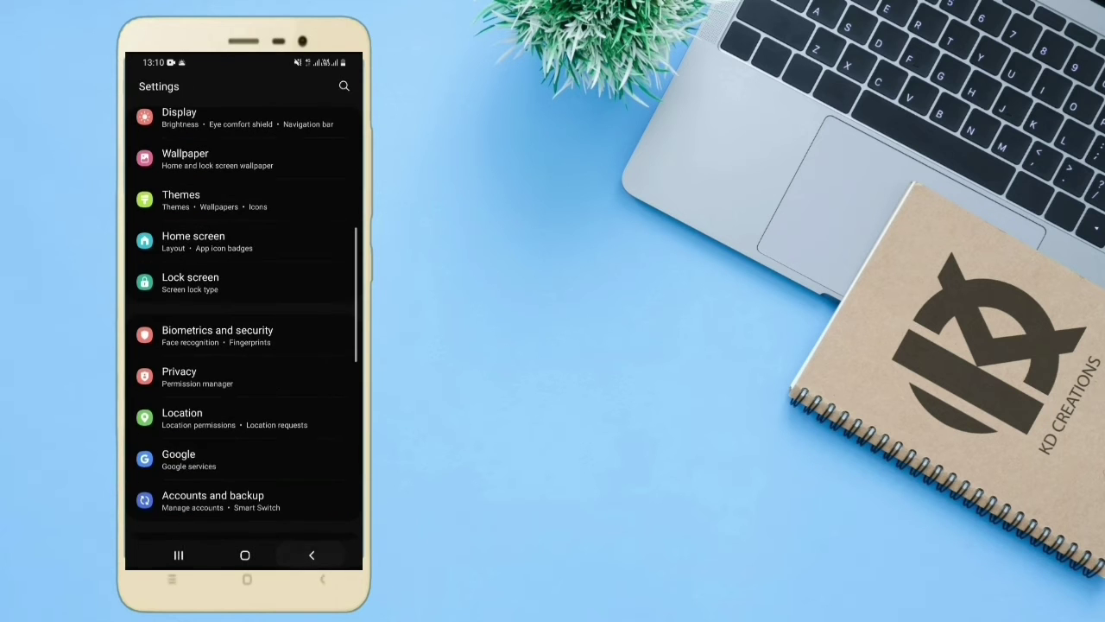
click(310, 556)
click(311, 555)
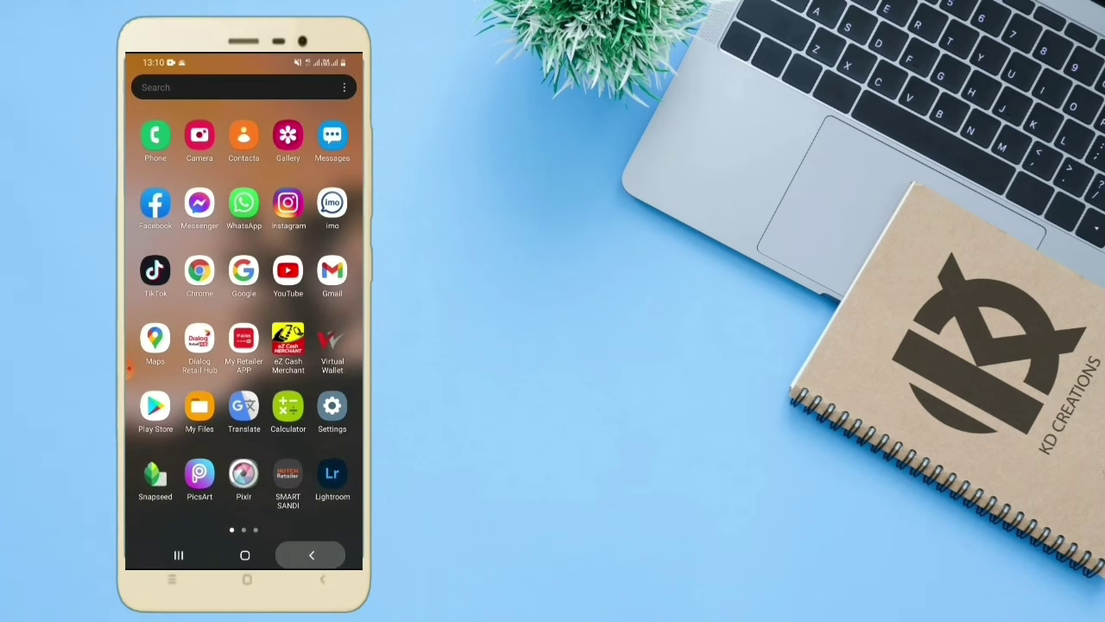